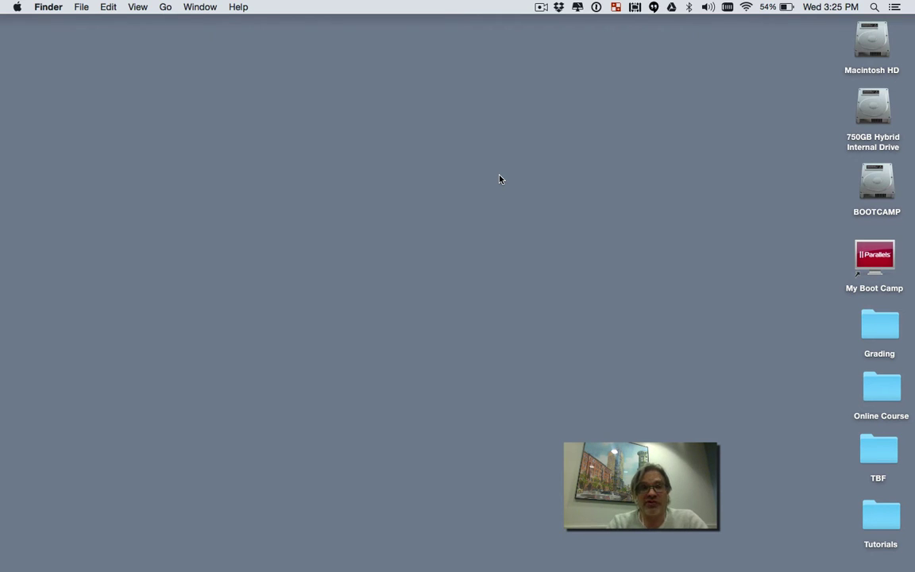
- Launch Unity 5.3.4f1 from its Applications folder and close the Finder window
{"action": "key", "text": "super+shift+a"}
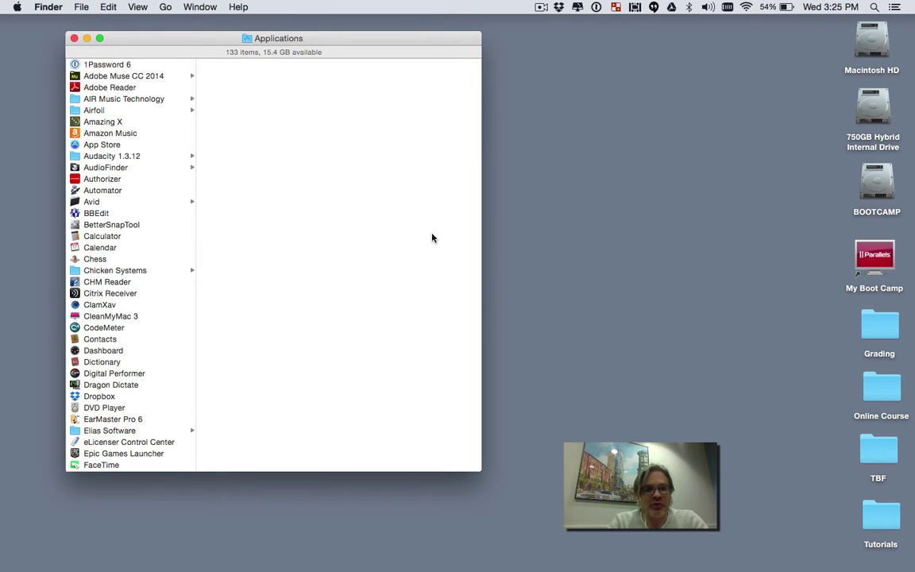
{"action": "type", "text": "unity"}
{"action": "key", "text": "Right"}
{"action": "key", "text": "Down"}
{"action": "key", "text": "Down"}
{"action": "key", "text": "Down"}
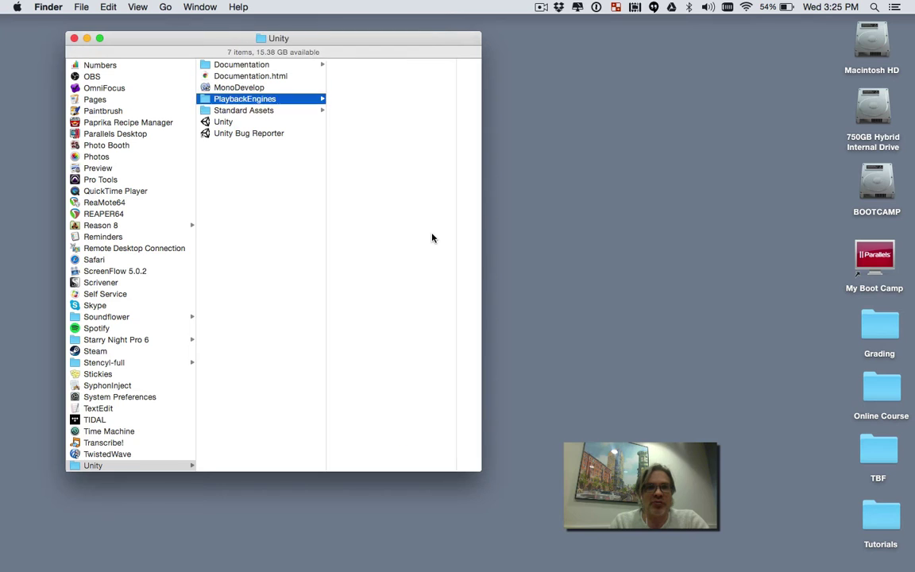
{"action": "key", "text": "Down"}
{"action": "key", "text": "Down"}
{"action": "key", "text": "super+o"}
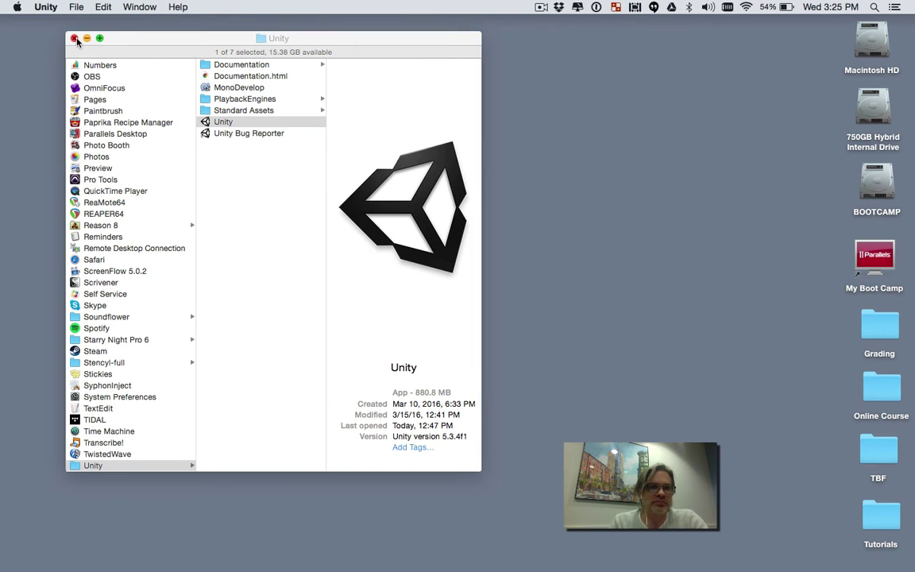
{"action": "left_click", "coordinate": [74, 38]}
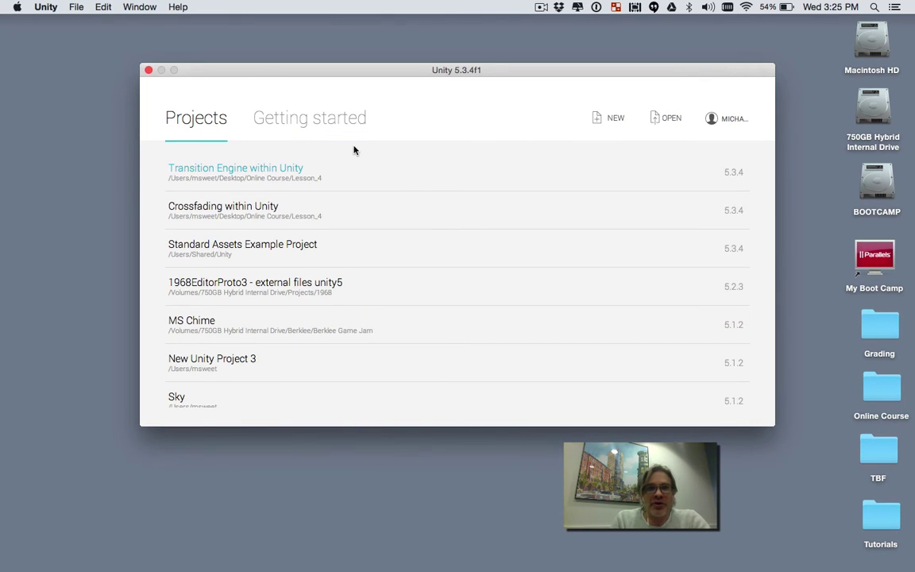
- Create a new 3D project named 'Layered Unity Project'
{"action": "left_click", "coordinate": [611, 119]}
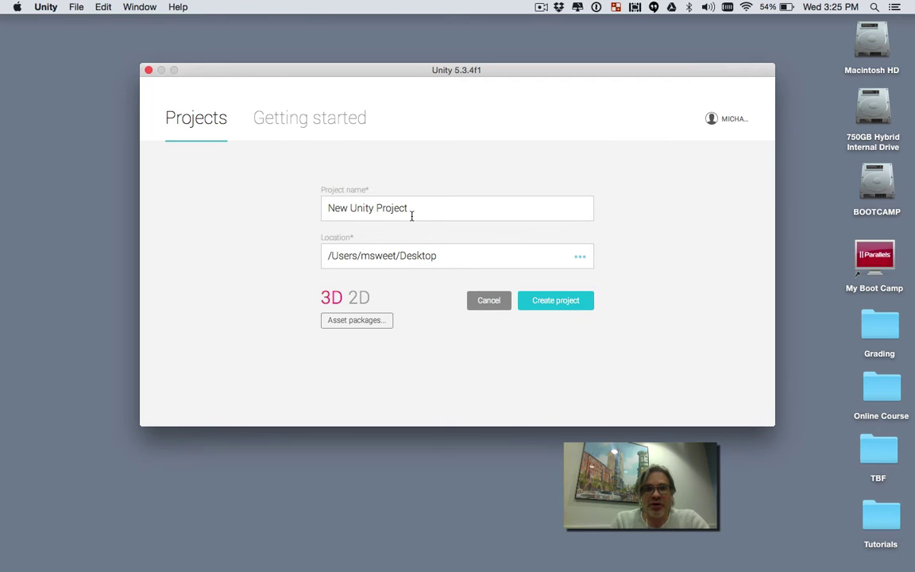
{"action": "left_click", "coordinate": [416, 204]}
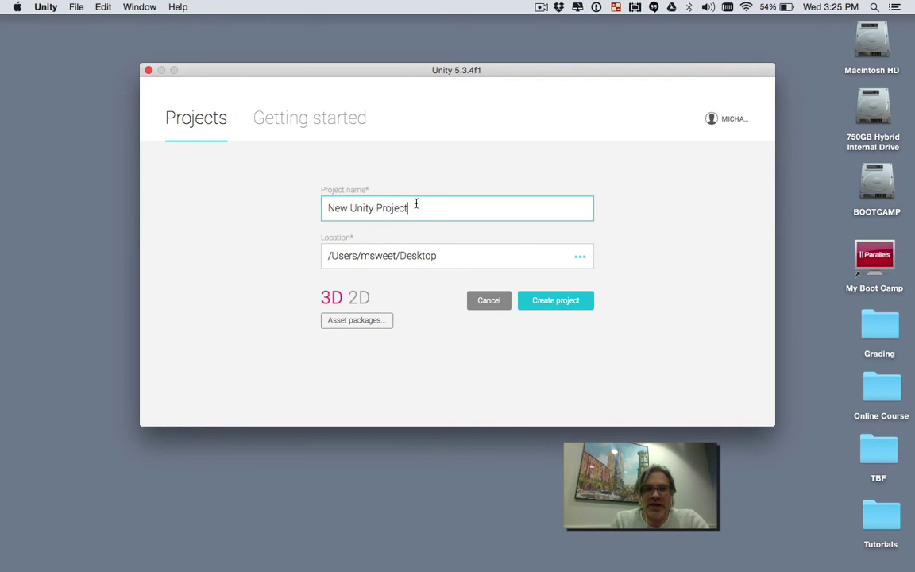
{"action": "left_click_drag", "start_coordinate": [415, 205], "coordinate": [313, 210]}
{"action": "type", "text": "La"}
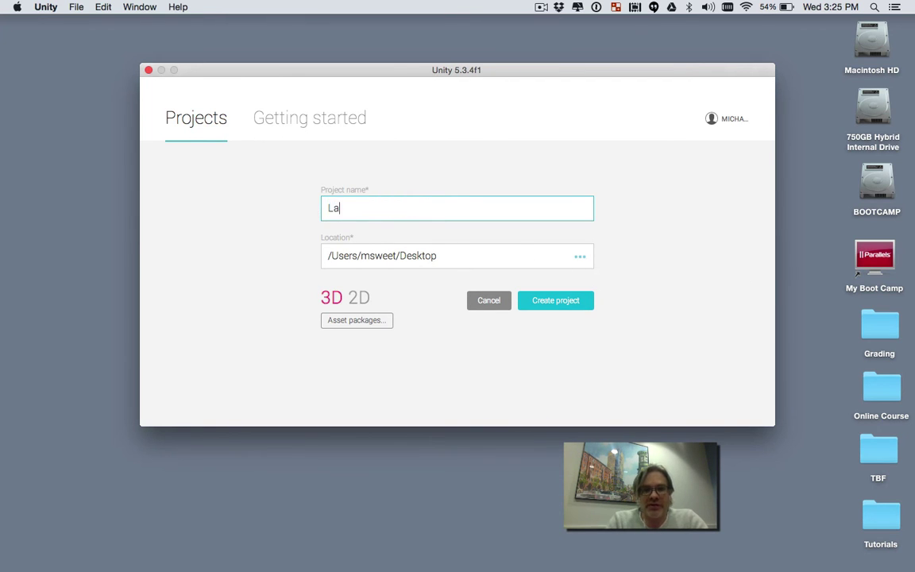
{"action": "type", "text": "yered Unit"}
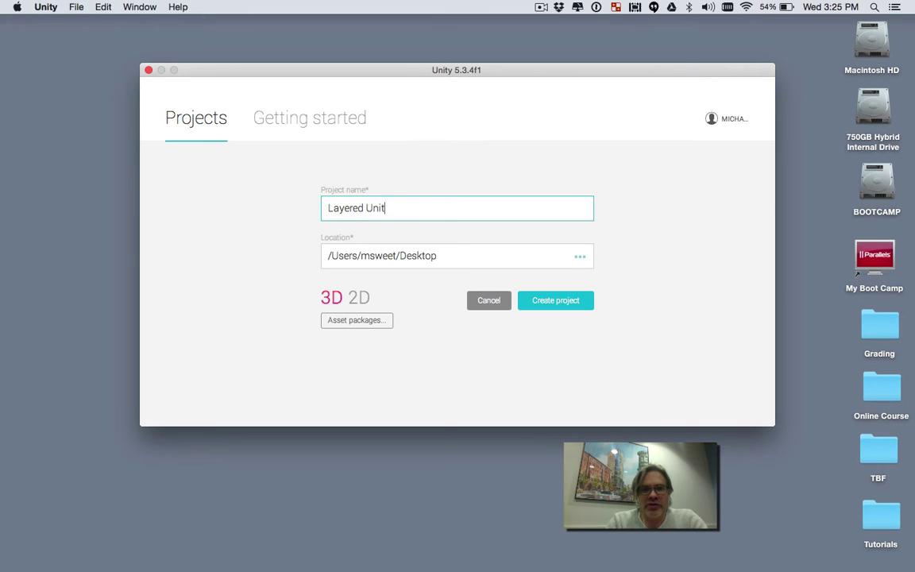
{"action": "type", "text": "y Project"}
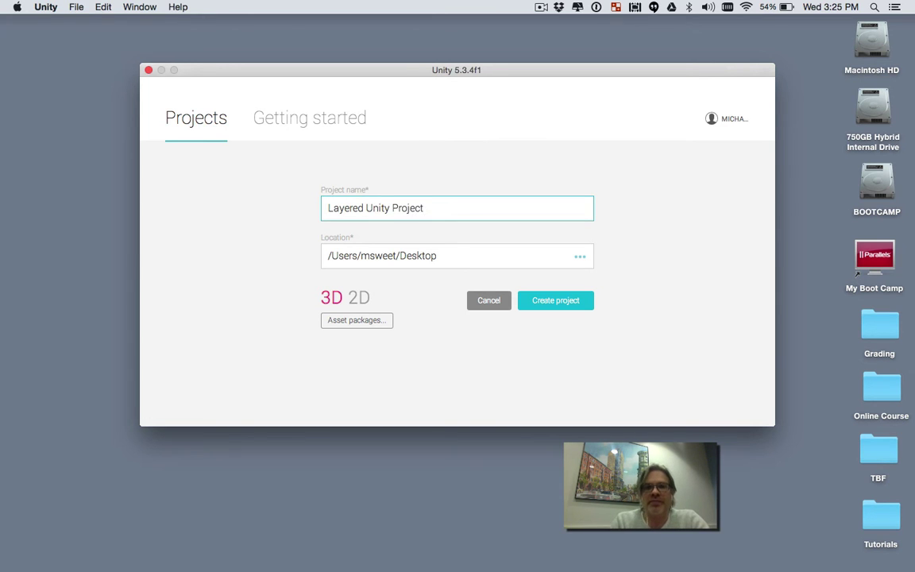
{"action": "key", "text": "Return"}
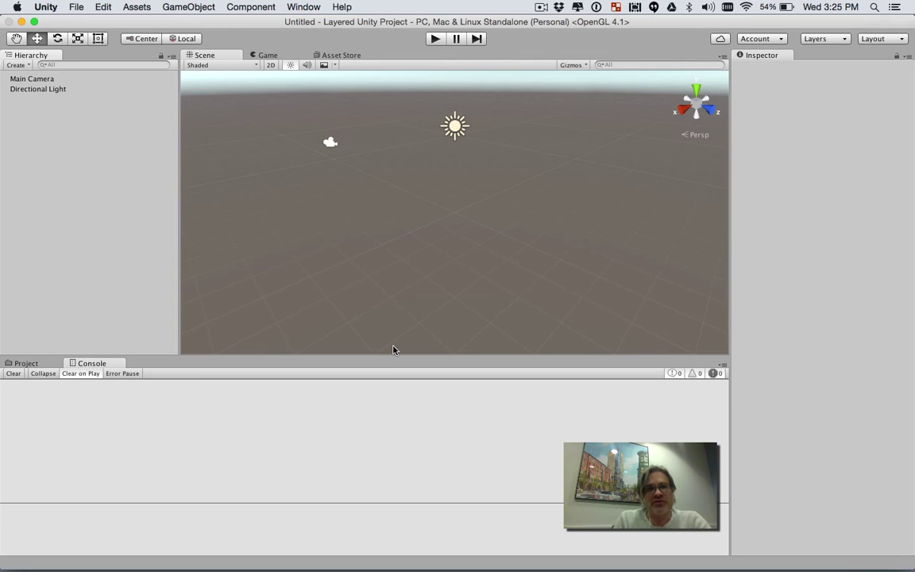
- Inspect Main Camera and Directional Light, then add a Plane to the scene
{"action": "left_click", "coordinate": [21, 79]}
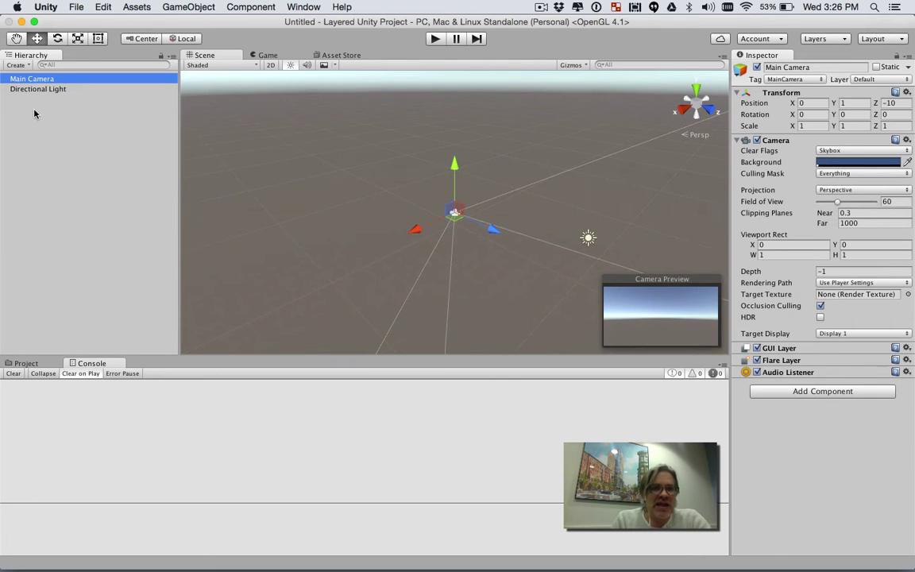
{"action": "left_click", "coordinate": [30, 93]}
{"action": "left_click", "coordinate": [92, 152]}
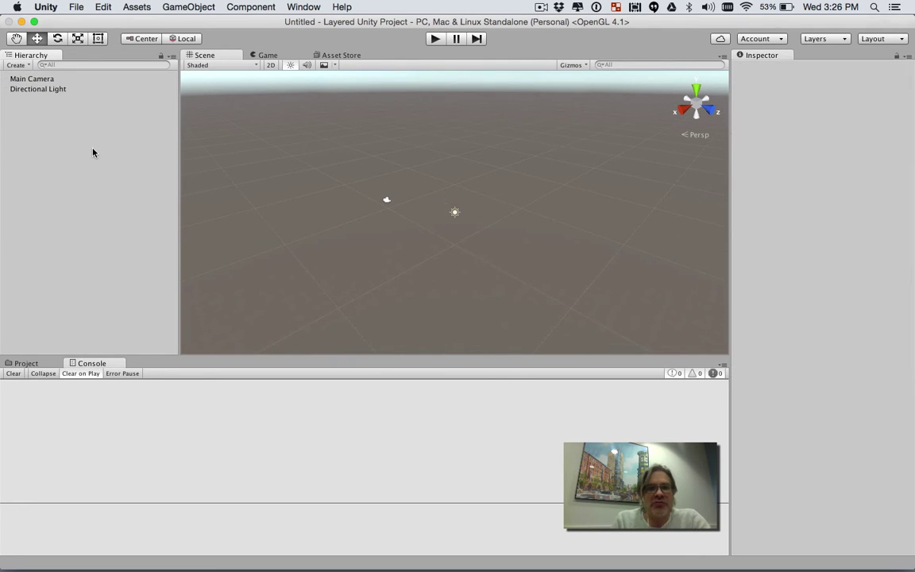
{"action": "left_click", "coordinate": [175, 6]}
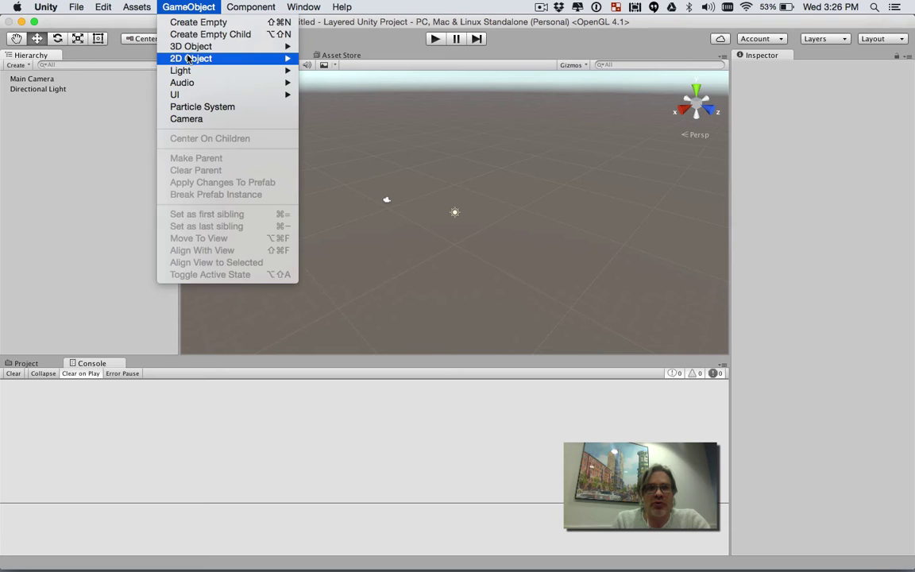
{"action": "mouse_move", "coordinate": [189, 58]}
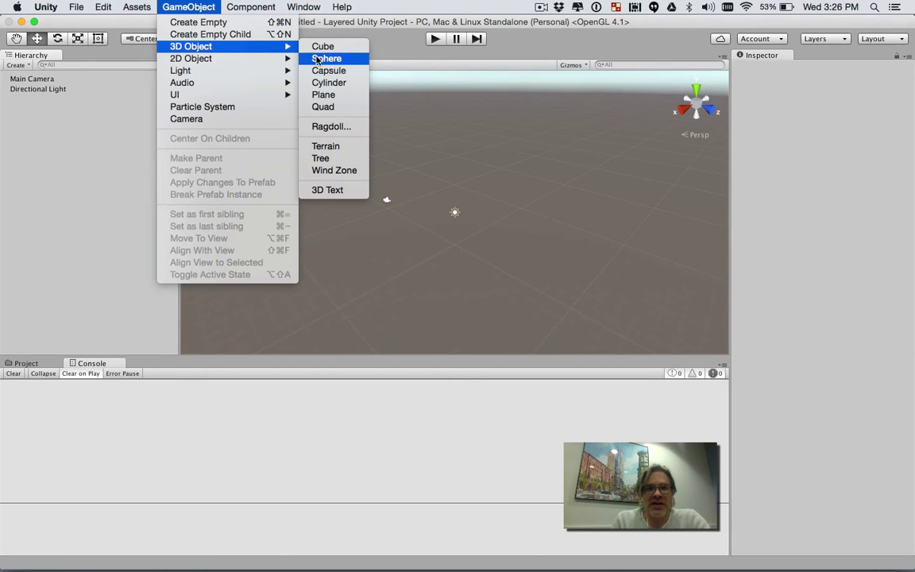
{"action": "left_click", "coordinate": [324, 95]}
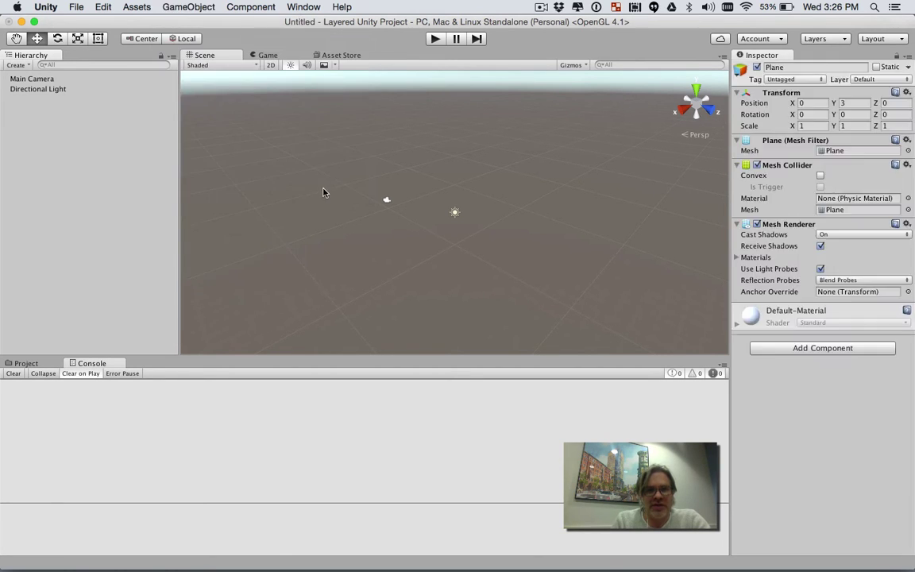
- Set the plane's scale to X 5, Y 1, Z 5
{"action": "left_click", "coordinate": [812, 126]}
{"action": "type", "text": "5"}
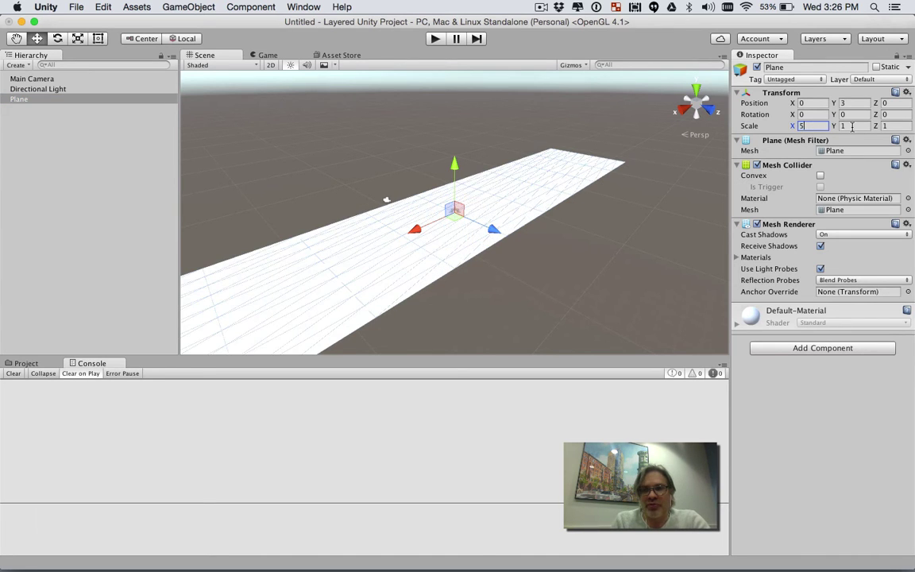
{"action": "left_click", "coordinate": [866, 125]}
{"action": "type", "text": "5"}
{"action": "key", "text": "Tab"}
{"action": "type", "text": "5"}
{"action": "left_click", "coordinate": [851, 124]}
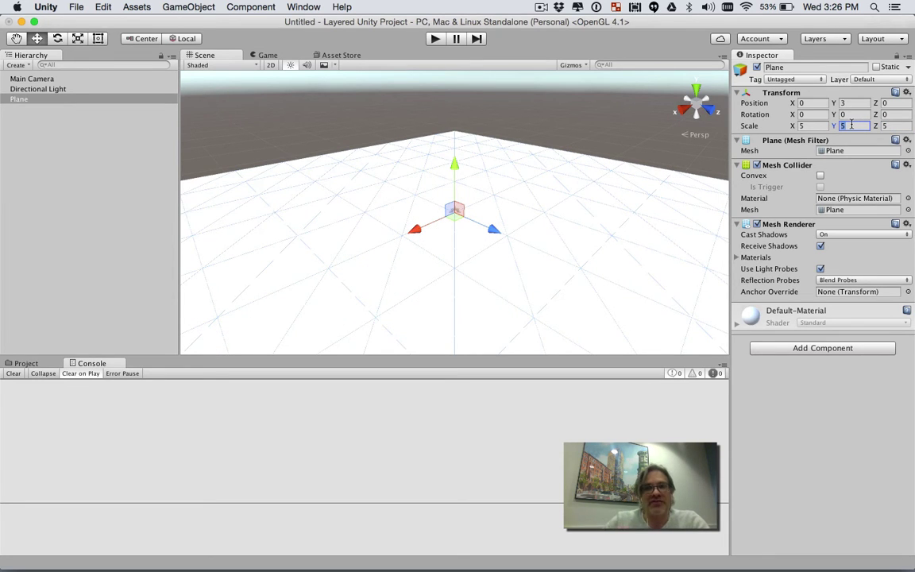
{"action": "type", "text": "1"}
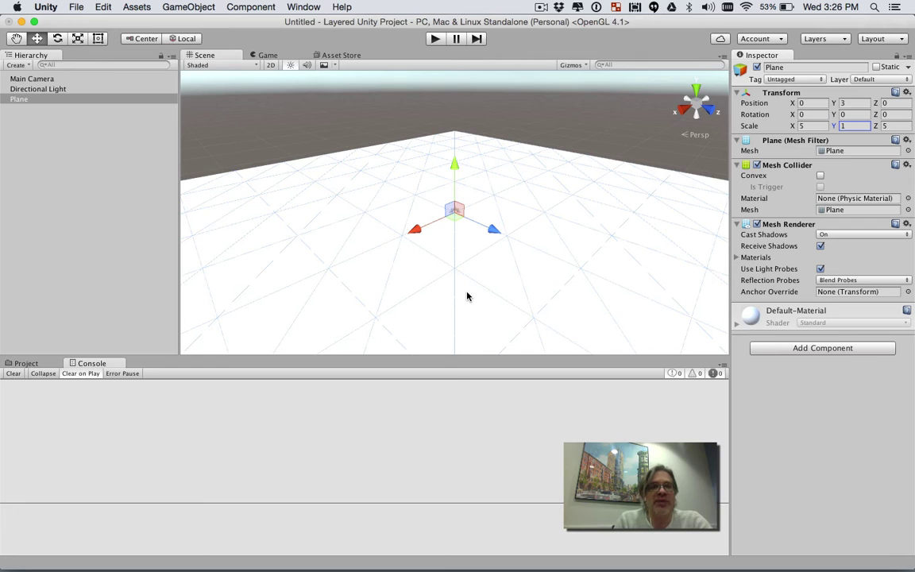
- Import all files of the Characters standard asset package
{"action": "left_click", "coordinate": [132, 8]}
{"action": "mouse_move", "coordinate": [151, 116]}
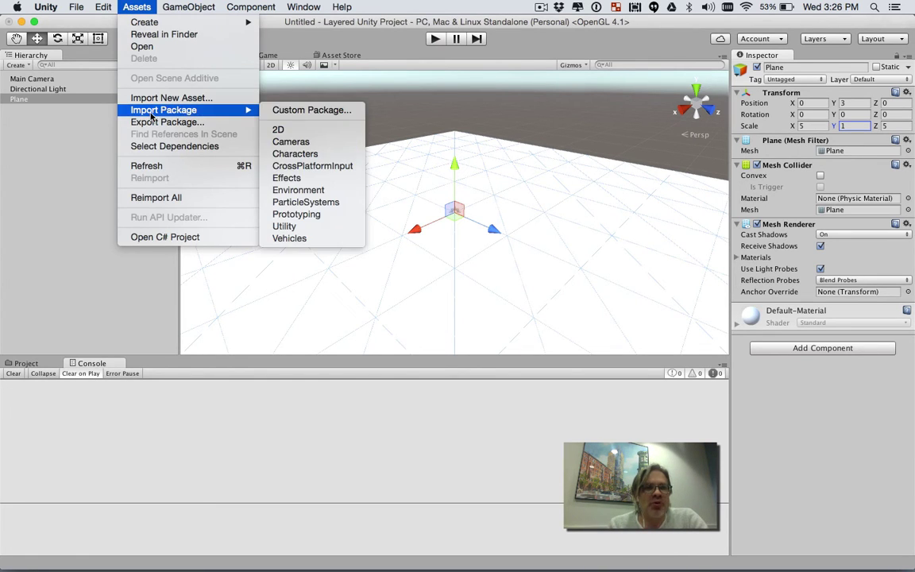
{"action": "left_click", "coordinate": [297, 158]}
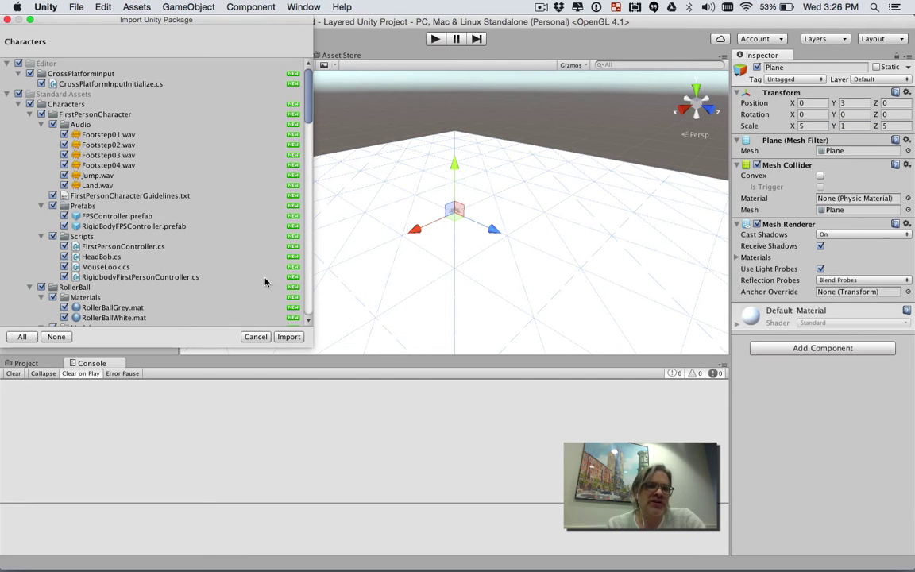
{"action": "left_click", "coordinate": [288, 337]}
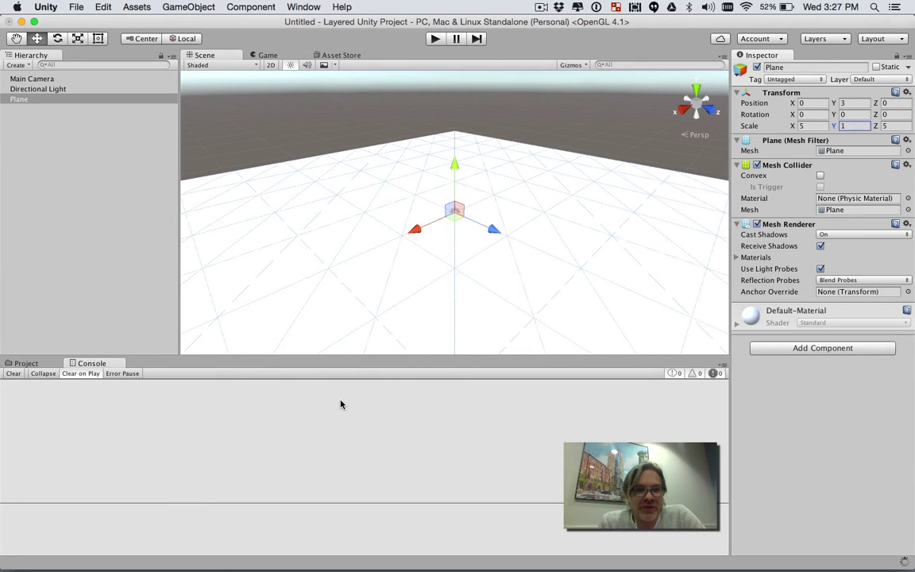
- Browse Standard Assets > Characters > FirstPersonCharacter > Prefabs to reveal the FPSController prefab
{"action": "left_click", "coordinate": [28, 364]}
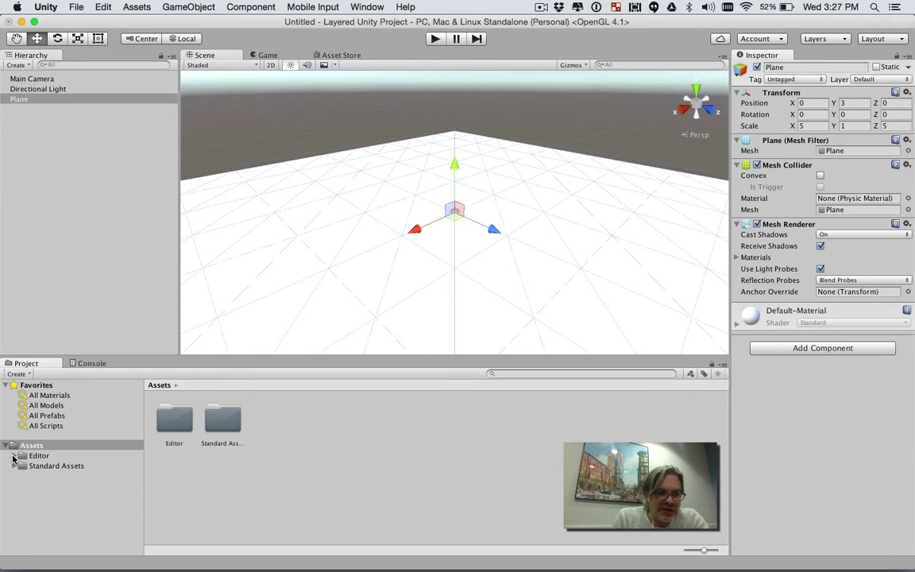
{"action": "left_click", "coordinate": [234, 430]}
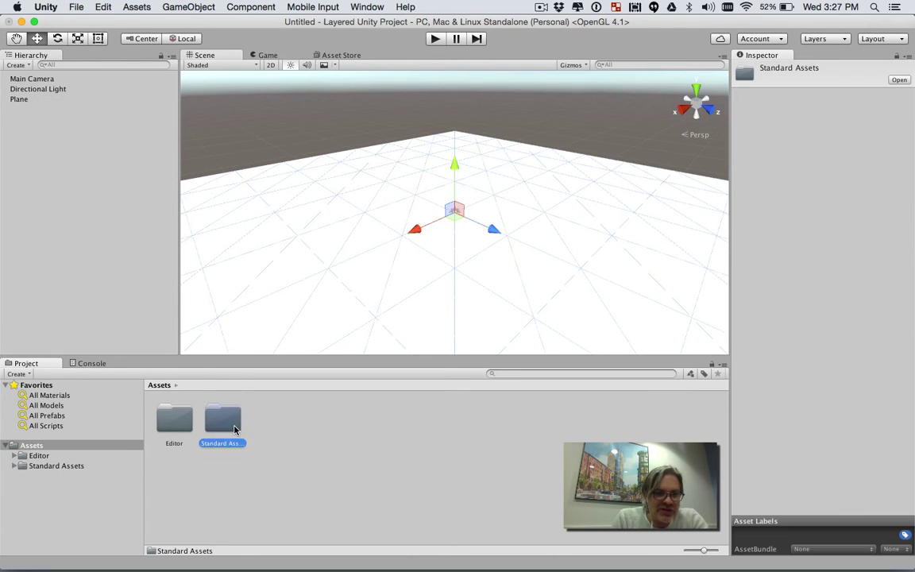
{"action": "double_click", "coordinate": [235, 430]}
{"action": "left_click", "coordinate": [176, 432]}
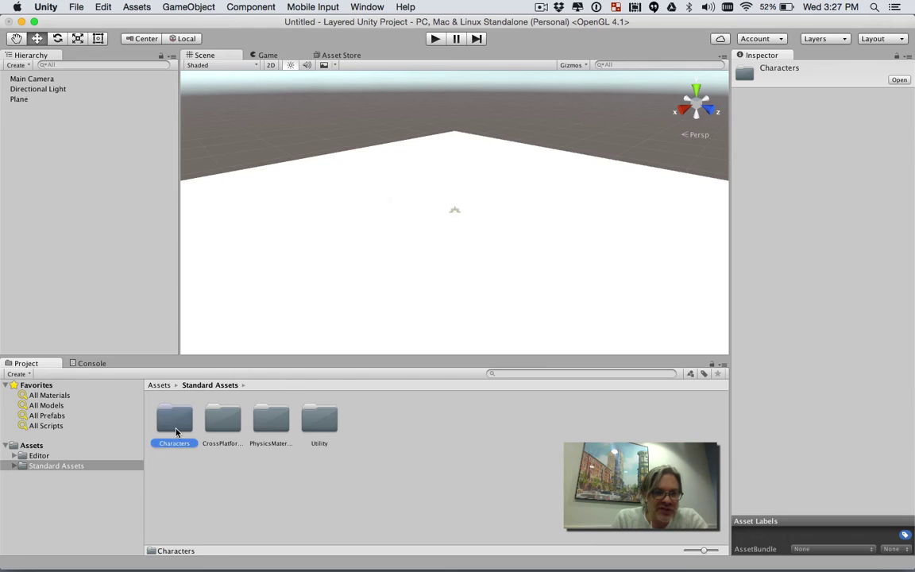
{"action": "double_click", "coordinate": [176, 432]}
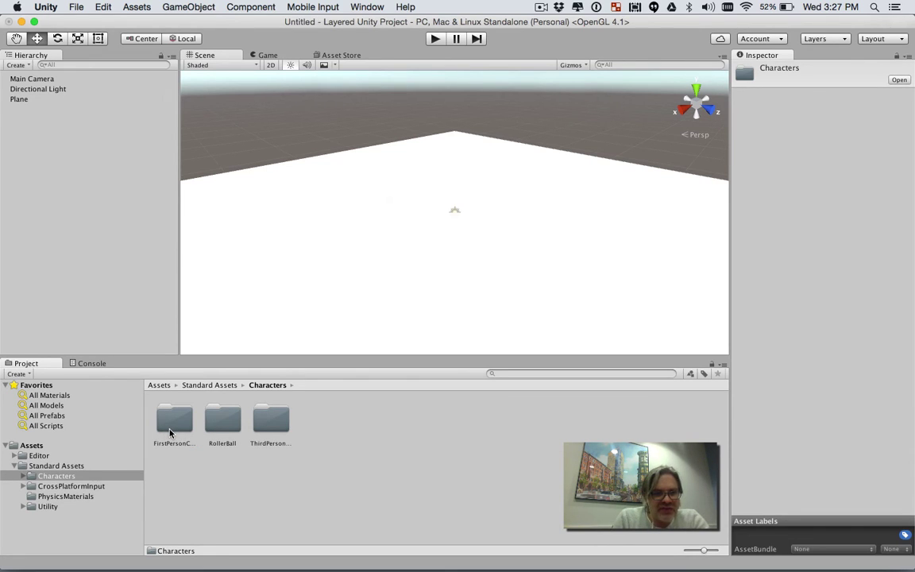
{"action": "double_click", "coordinate": [169, 433]}
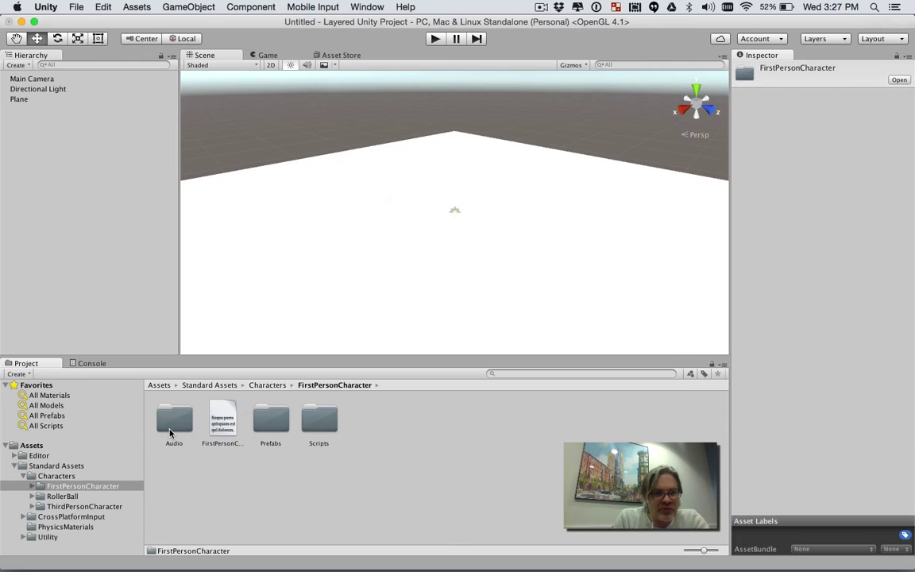
{"action": "double_click", "coordinate": [269, 430]}
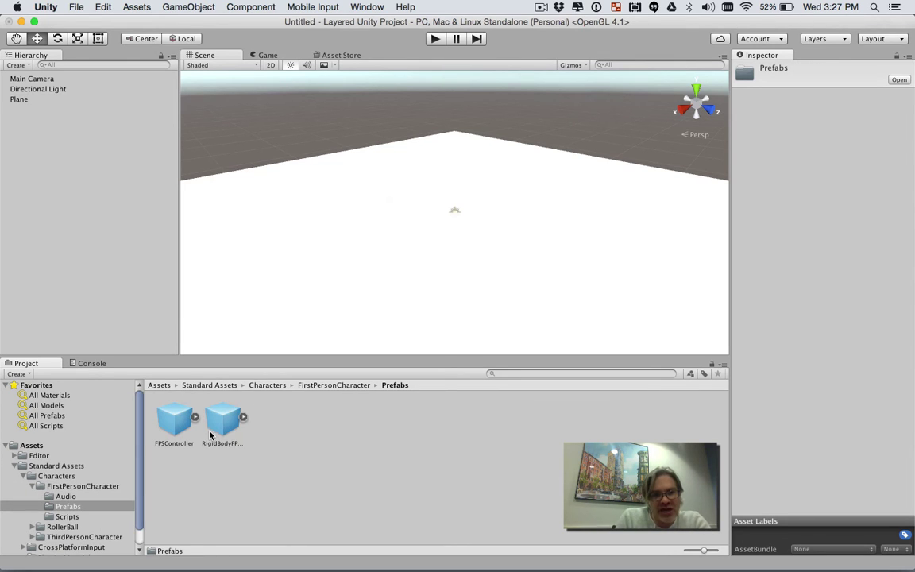
- Drop the FPSController prefab into the scene and raise it to about Y 3.99
{"action": "left_click_drag", "start_coordinate": [170, 425], "coordinate": [430, 223]}
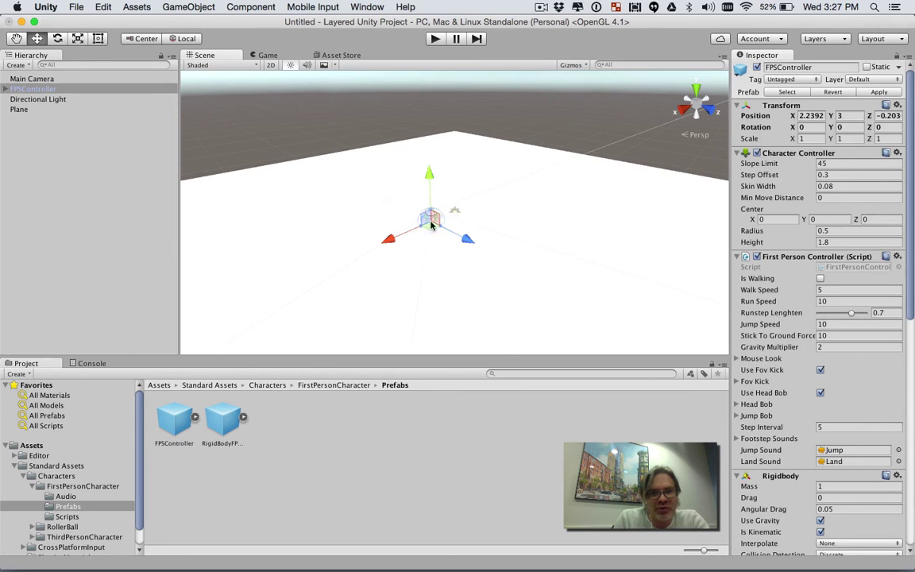
{"action": "left_click_drag", "start_coordinate": [428, 175], "coordinate": [427, 161]}
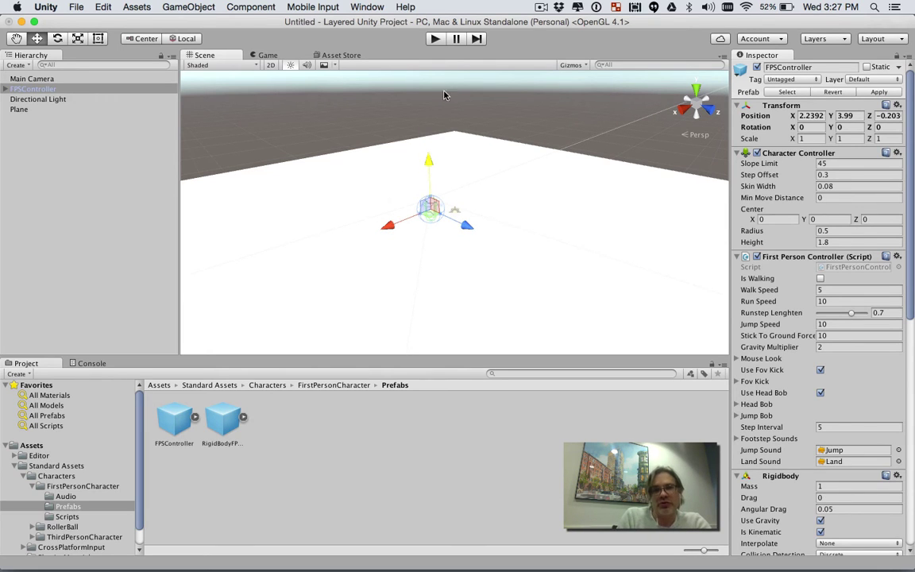
{"action": "left_click", "coordinate": [435, 39]}
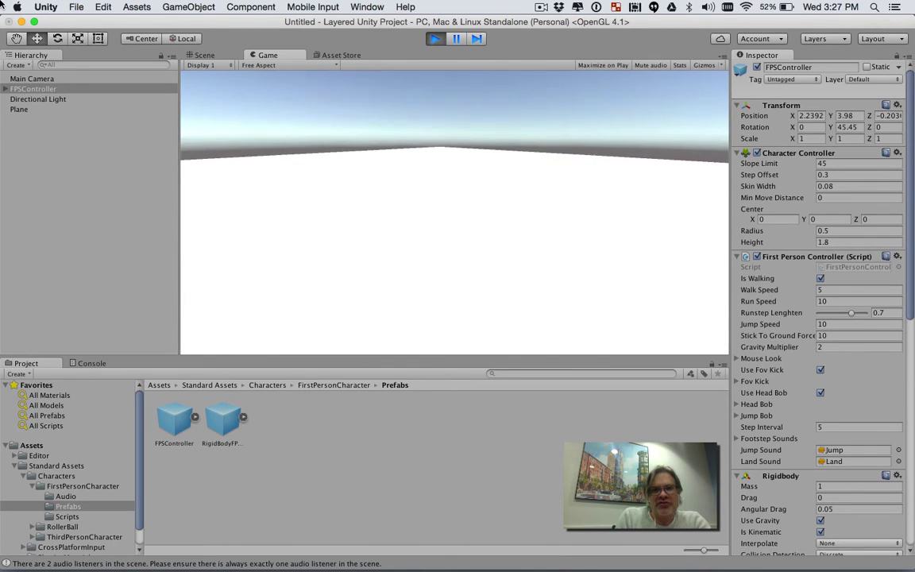
{"action": "key", "text": "w"}
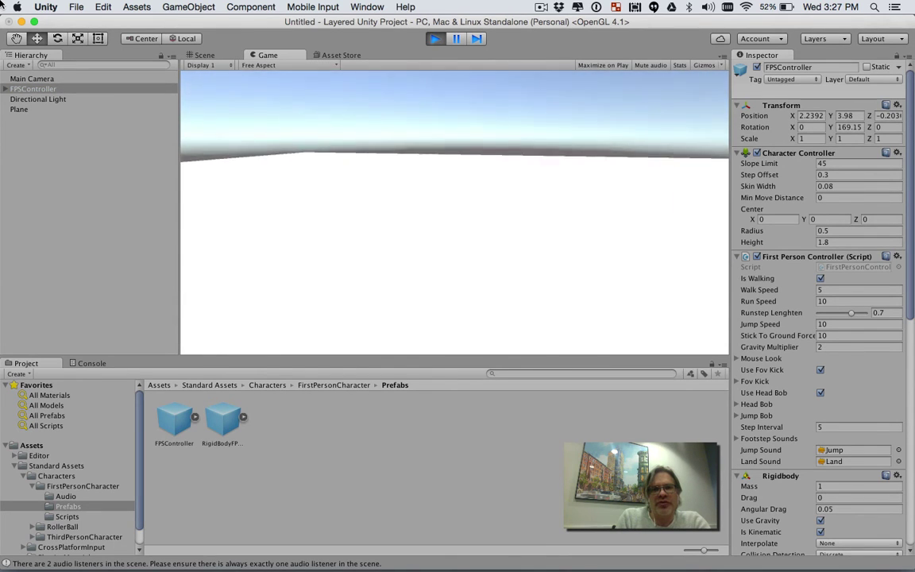
{"action": "key", "text": "w"}
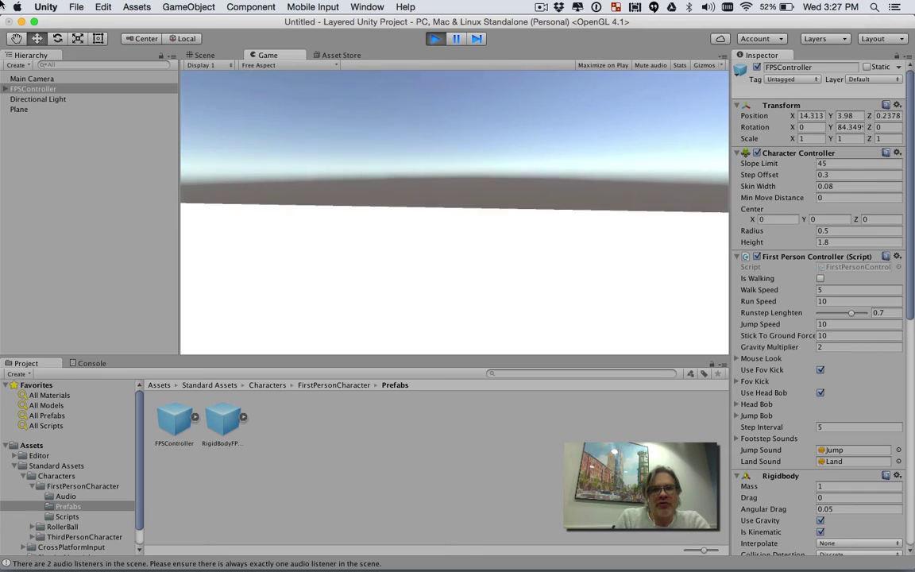
{"action": "key", "text": "w"}
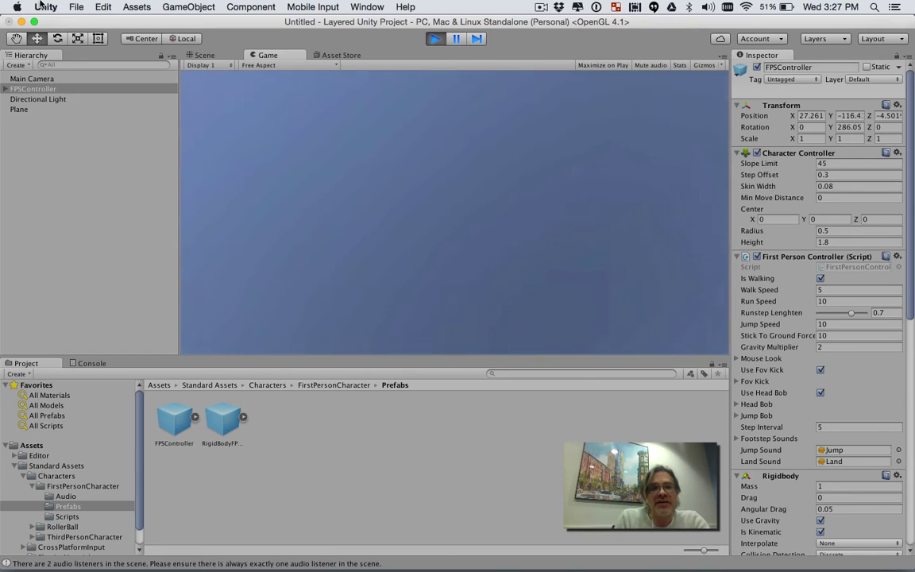
{"action": "left_click", "coordinate": [435, 38]}
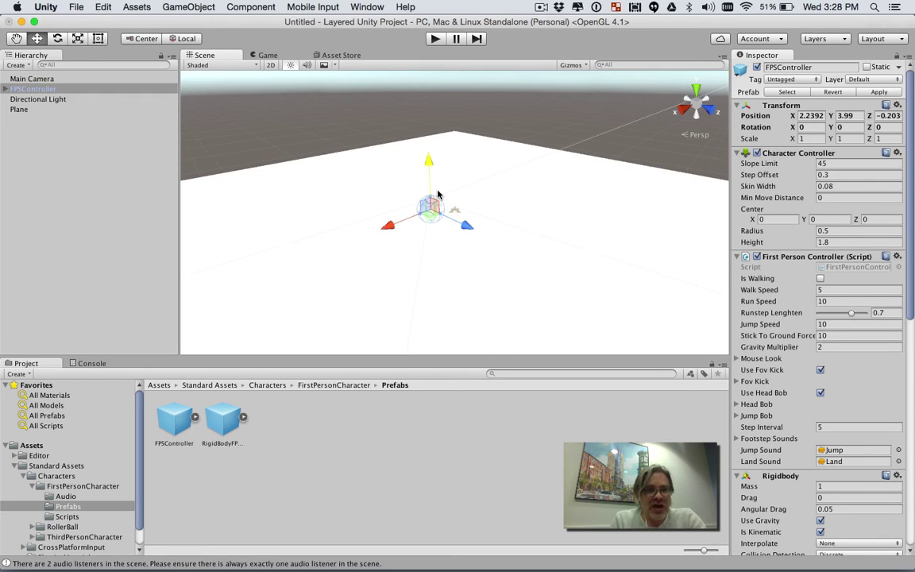
- Create a Cube and move it up to about Y 4.09, Z 8.18
{"action": "left_click", "coordinate": [156, 7]}
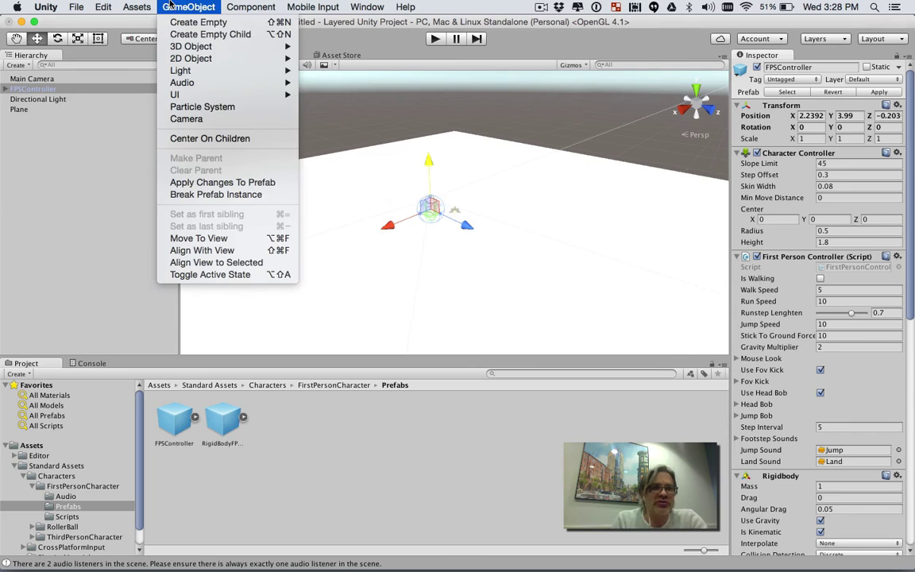
{"action": "mouse_move", "coordinate": [181, 72]}
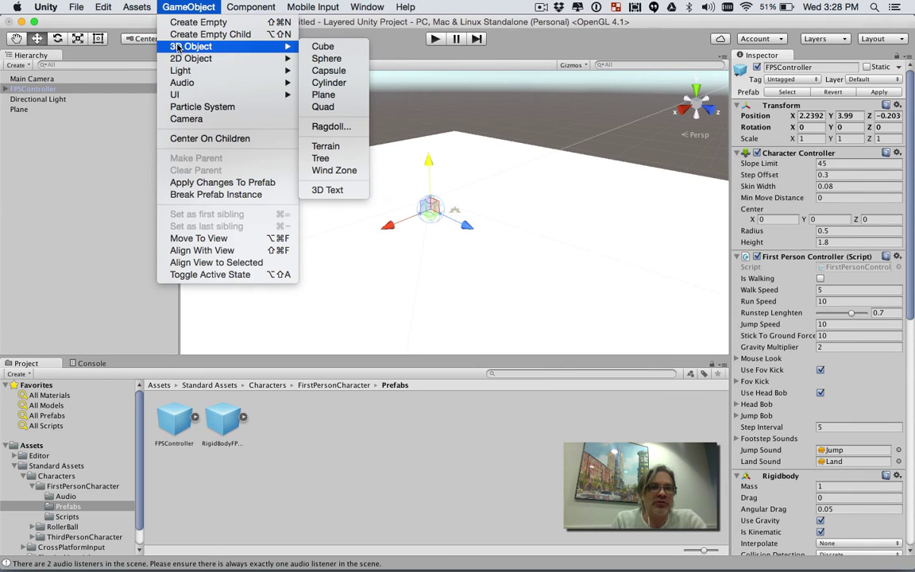
{"action": "mouse_move", "coordinate": [291, 46]}
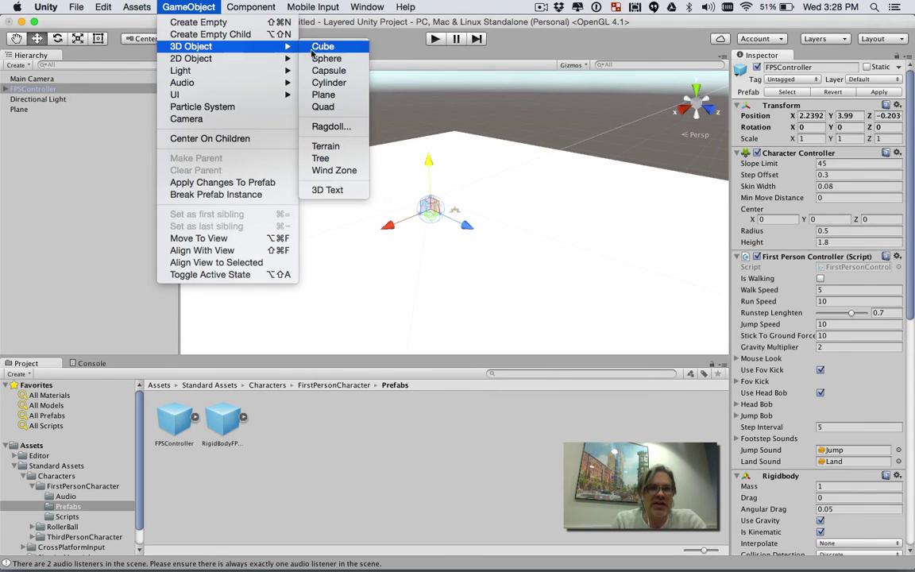
{"action": "left_click", "coordinate": [324, 46]}
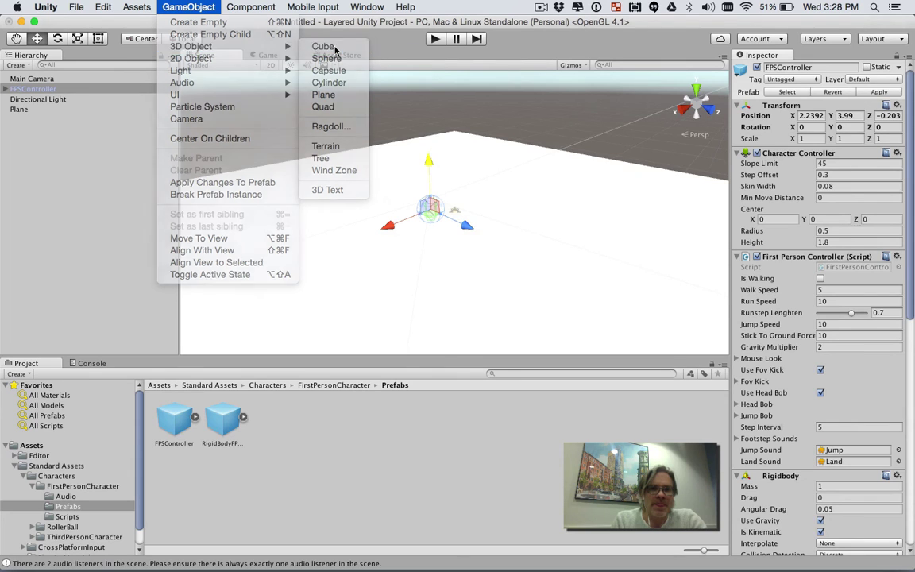
{"action": "left_click_drag", "start_coordinate": [453, 163], "coordinate": [533, 189]}
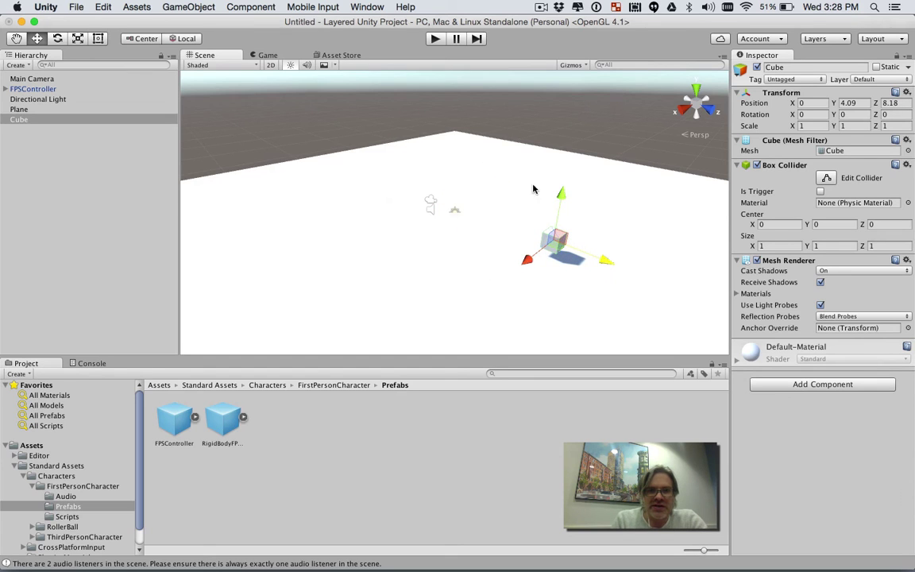
{"action": "left_click", "coordinate": [435, 39]}
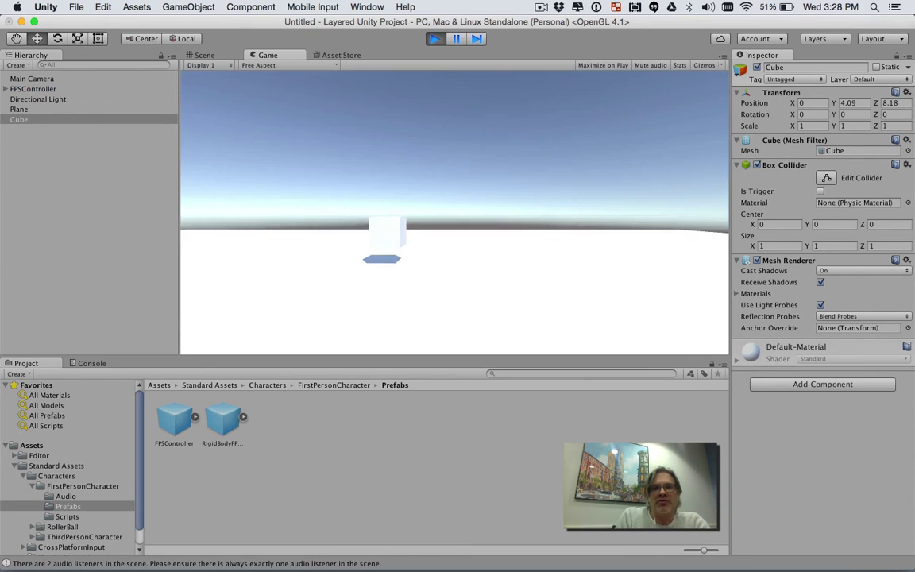
{"action": "key", "text": "w"}
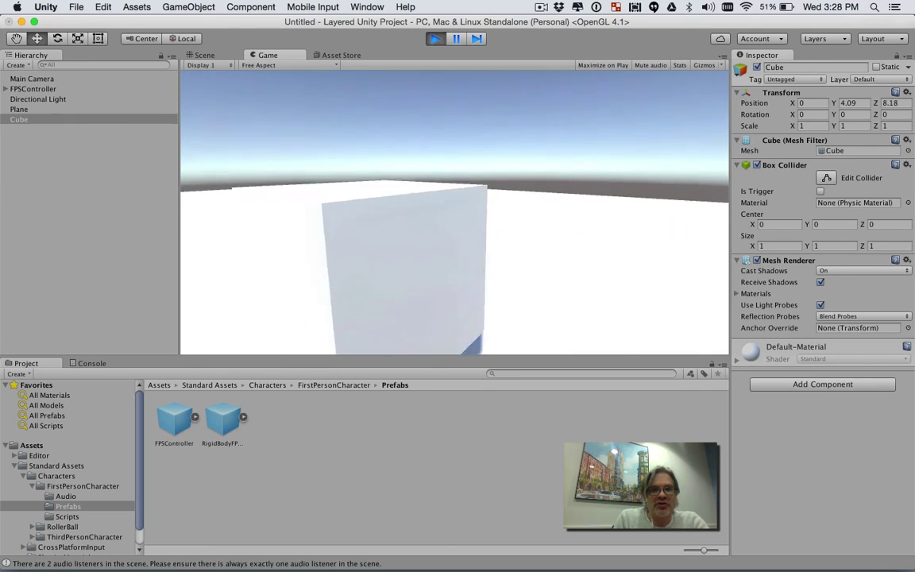
{"action": "key", "text": "s"}
{"action": "key", "text": "w"}
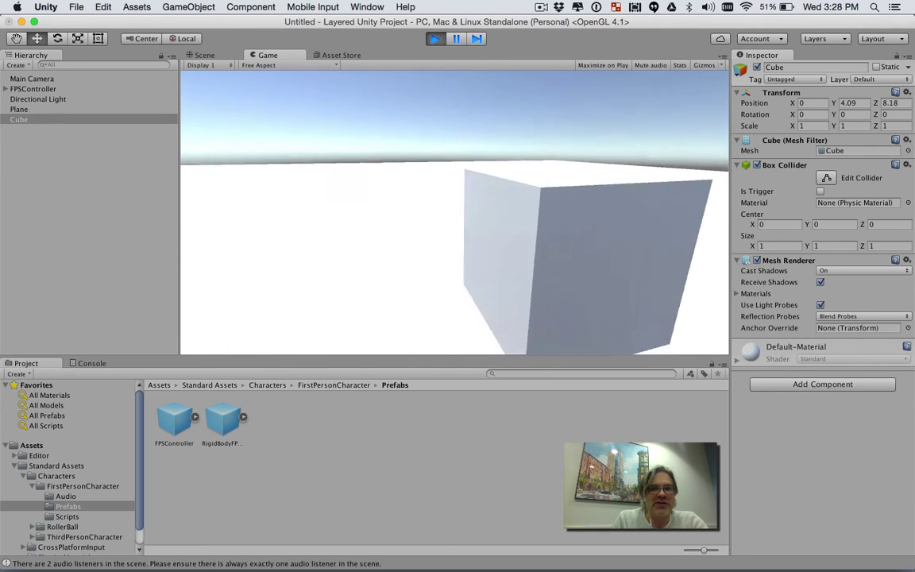
{"action": "key", "text": "s"}
{"action": "key", "text": "space"}
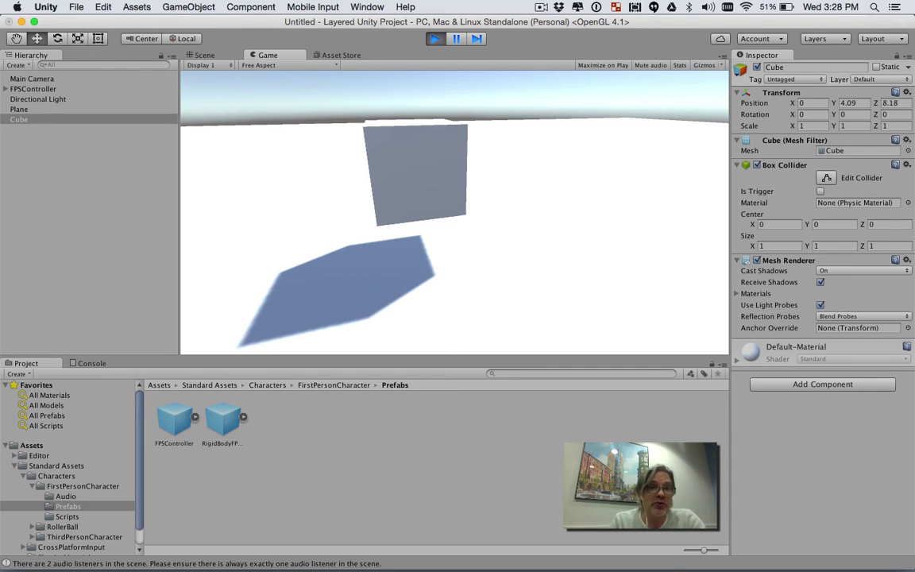
{"action": "key", "text": "super+p"}
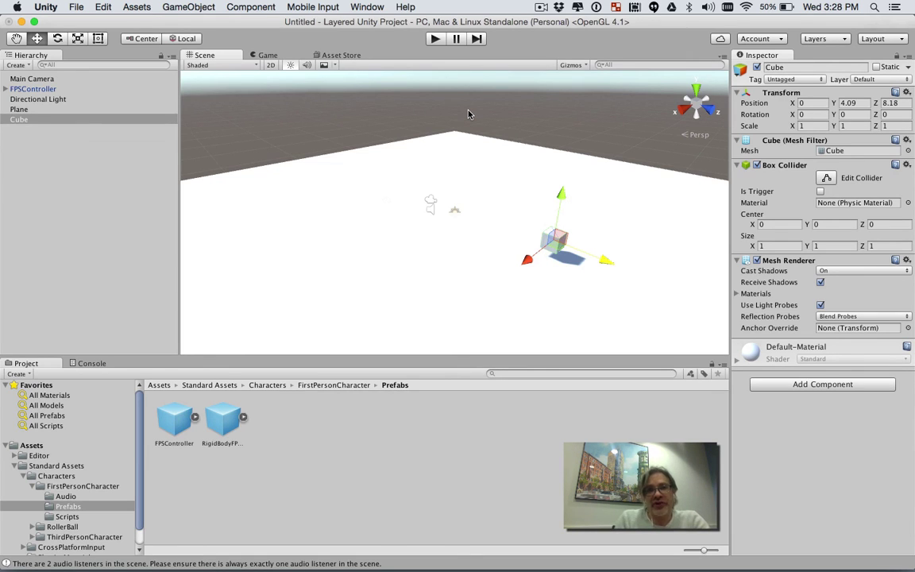
- Save the current scene as level_1.unity
{"action": "key", "text": "super+s"}
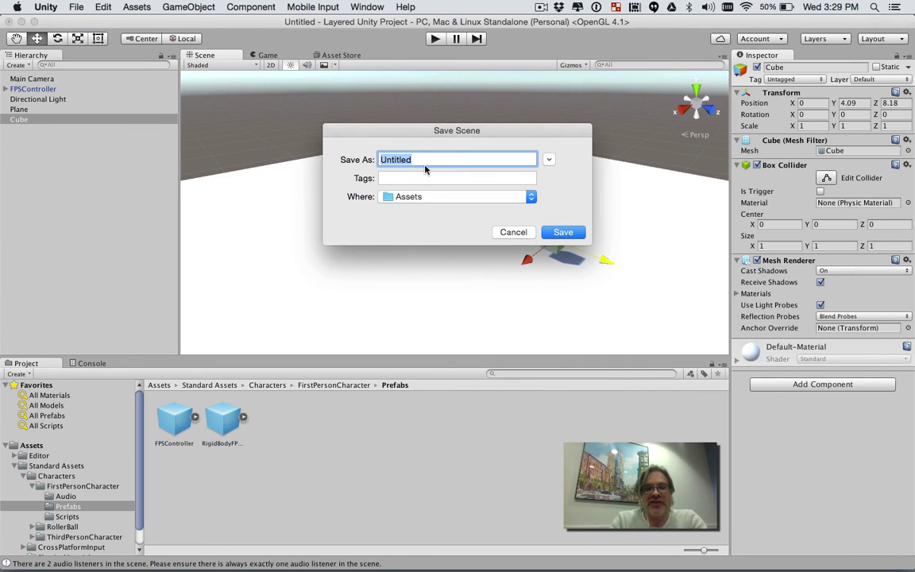
{"action": "type", "text": "level_1"}
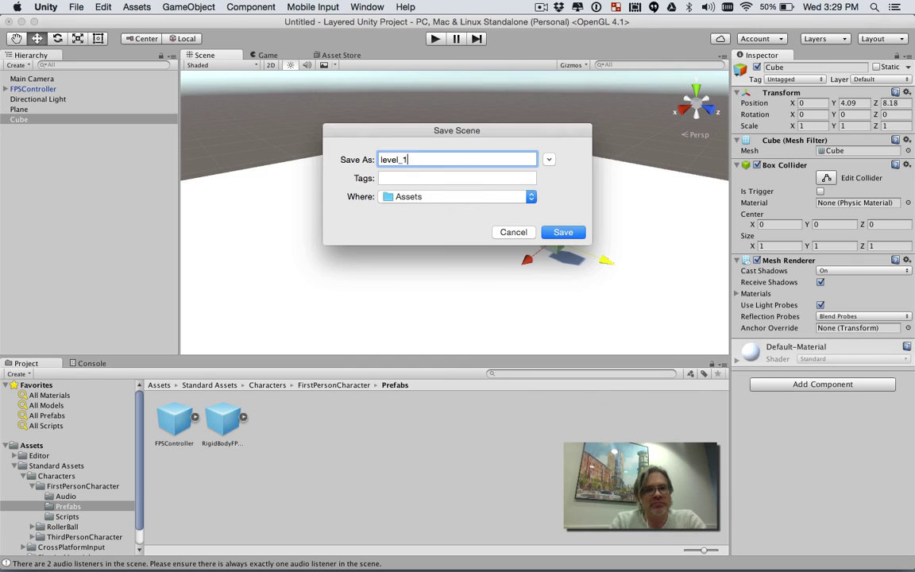
{"action": "key", "text": "Return"}
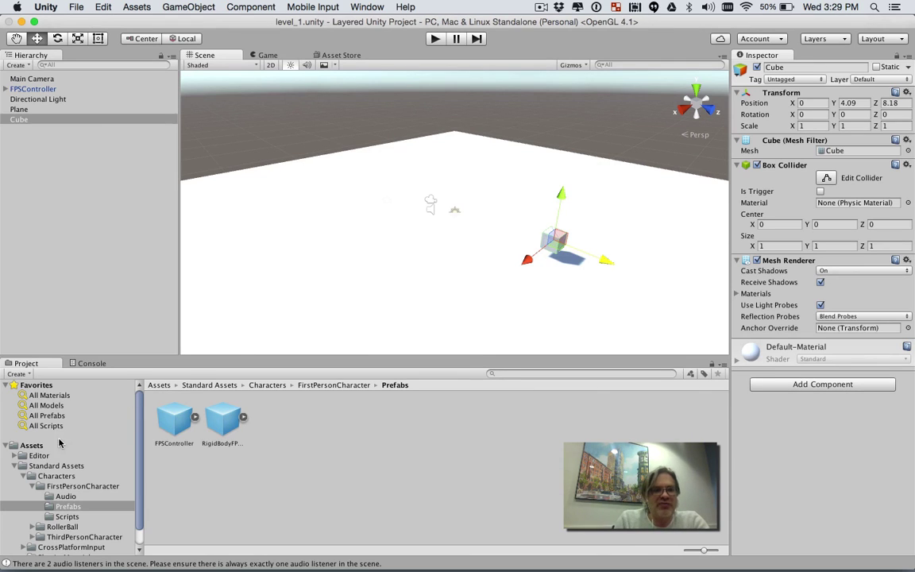
- Open the Assets folder in the Project panel to confirm level_1 is there
{"action": "left_click", "coordinate": [32, 446]}
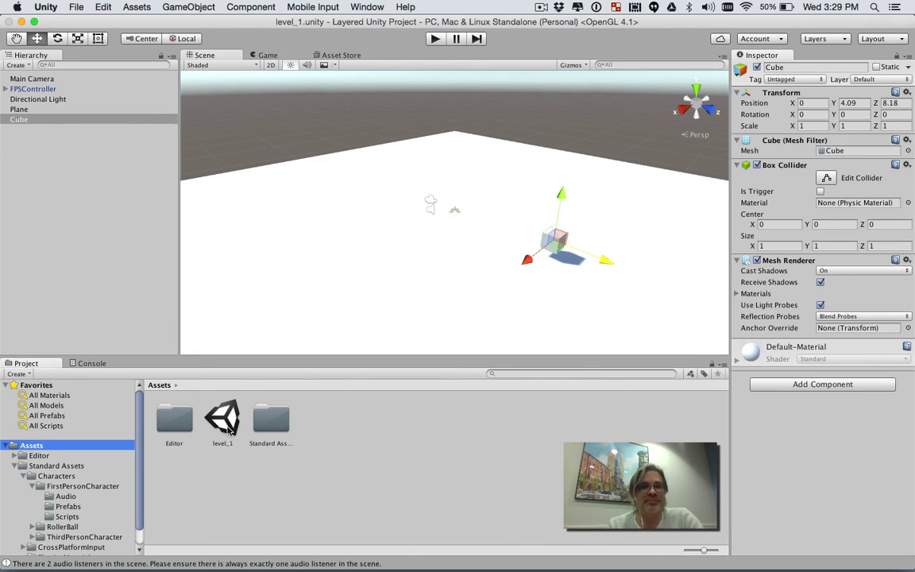
{"action": "left_click", "coordinate": [541, 7]}
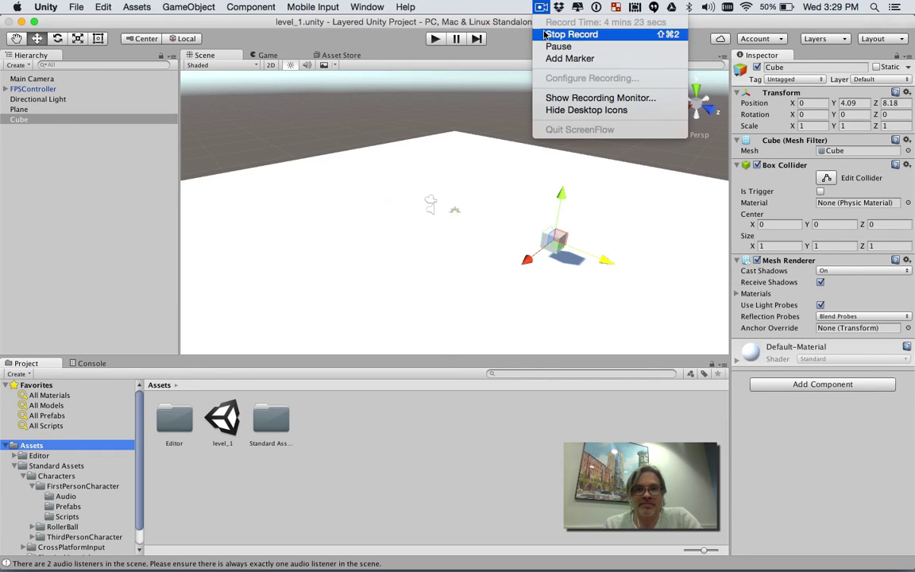